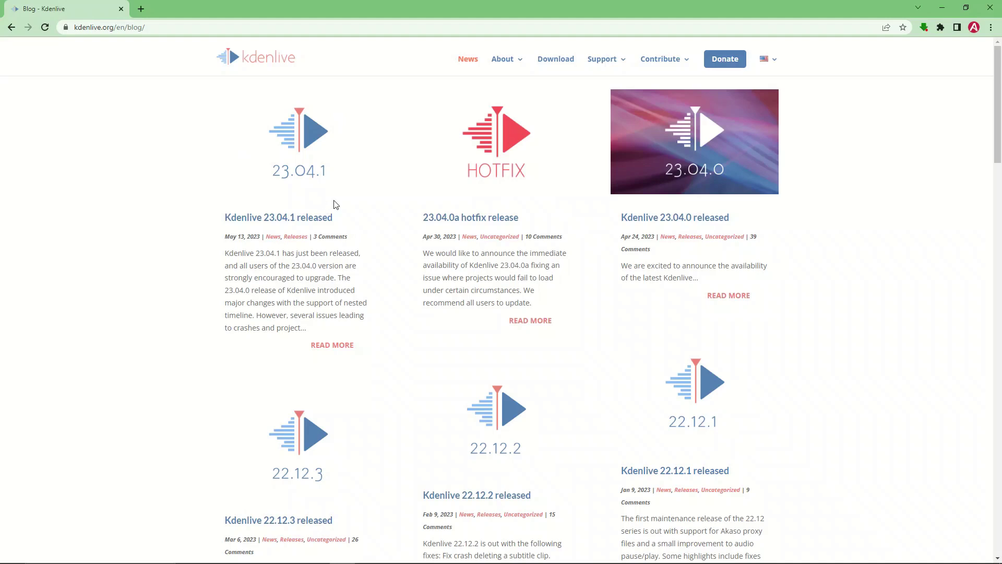
Read the Kdenlive 23.04.1 release post and its bug-fix list in Chrome, then minimize the browser
{"action": "left_click", "coordinate": [327, 344]}
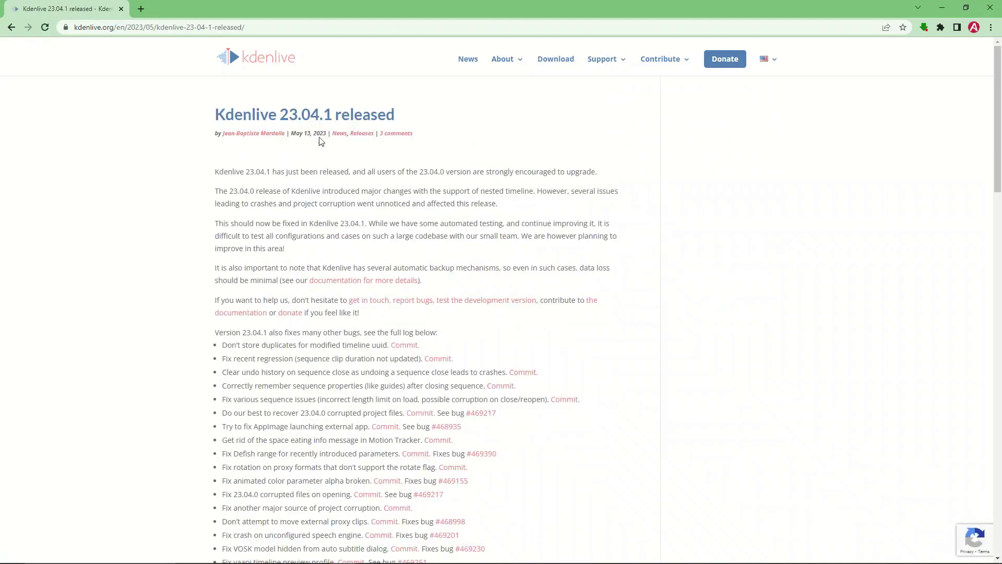
{"action": "scroll", "coordinate": [484, 308], "scroll_direction": "down", "scroll_amount": 1}
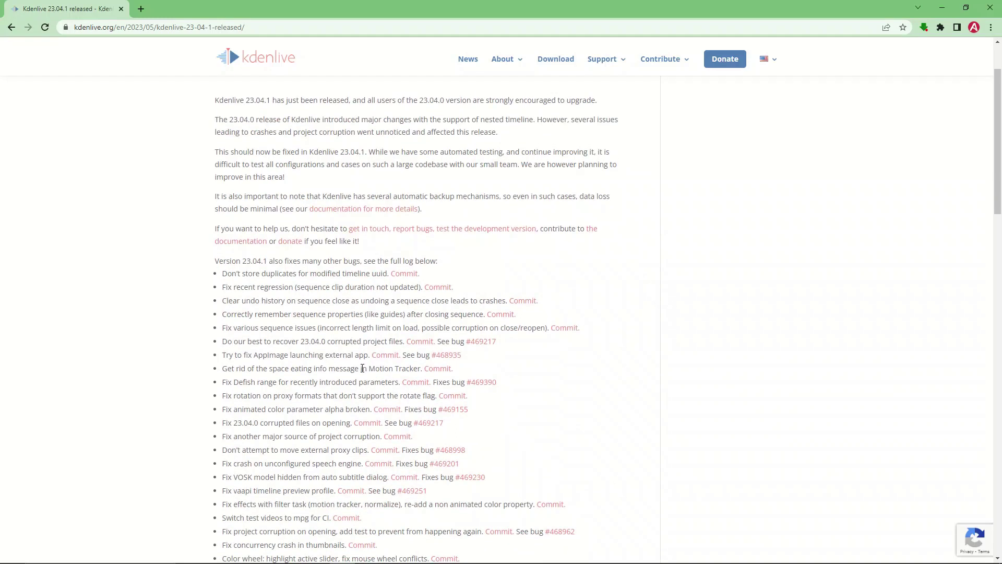
{"action": "scroll", "coordinate": [363, 366], "scroll_direction": "down", "scroll_amount": 1}
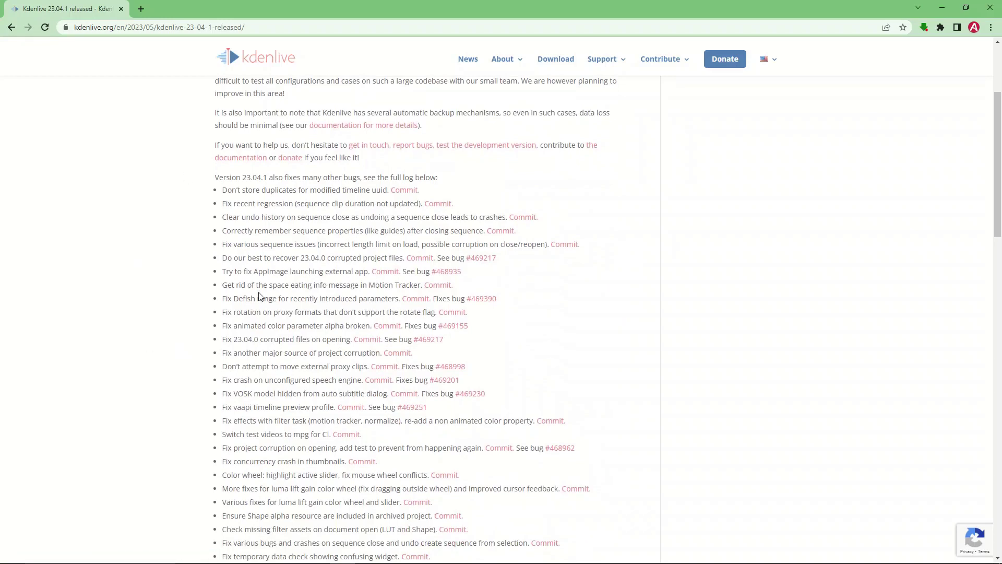
{"action": "left_click", "coordinate": [966, 6]}
Drag the knife-trick and Dark Knight Rises clips from the bin onto the V1/A1 tracks
{"action": "left_click", "coordinate": [781, 12]}
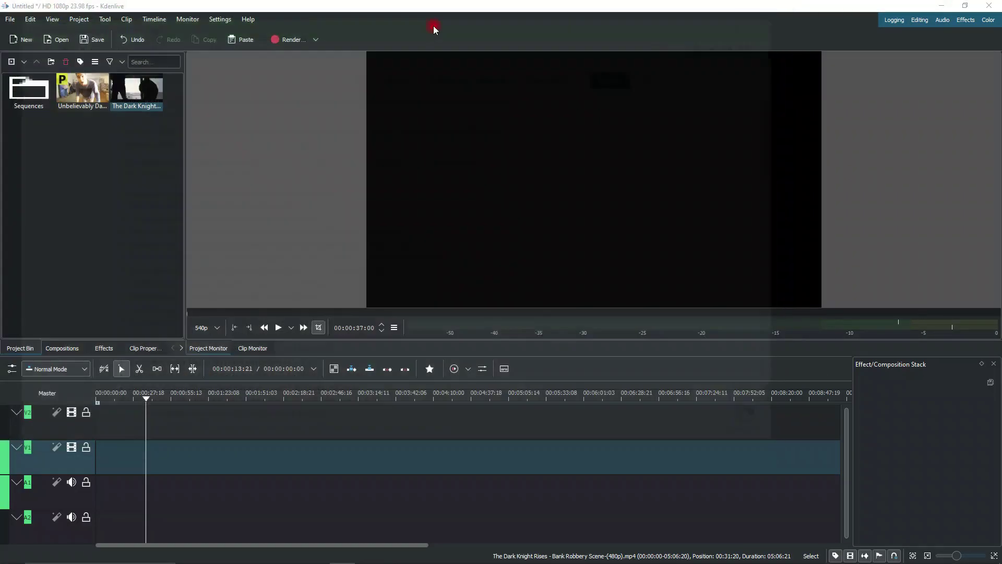
{"action": "left_click", "coordinate": [91, 101]}
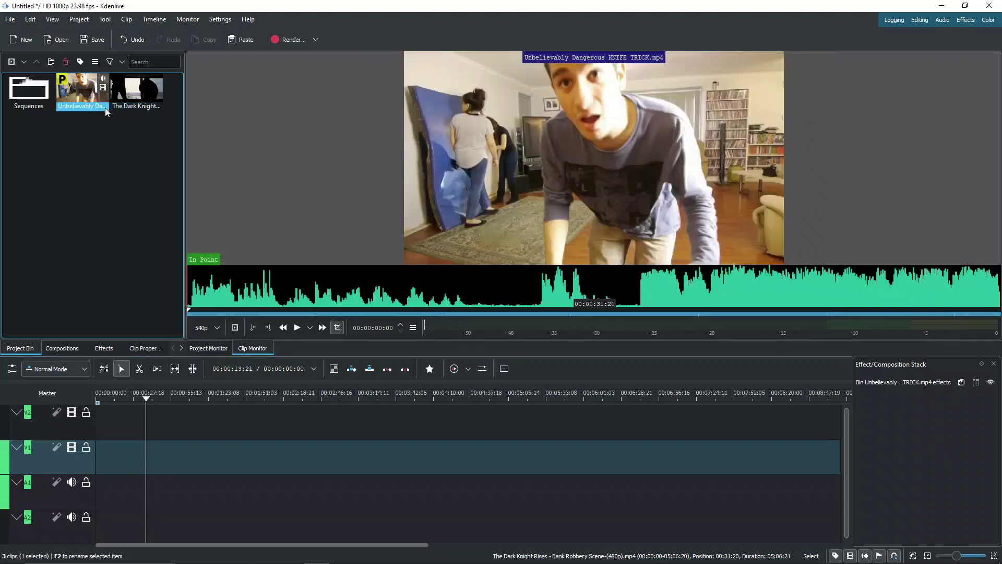
{"action": "left_click", "coordinate": [136, 91], "text": "ctrl"}
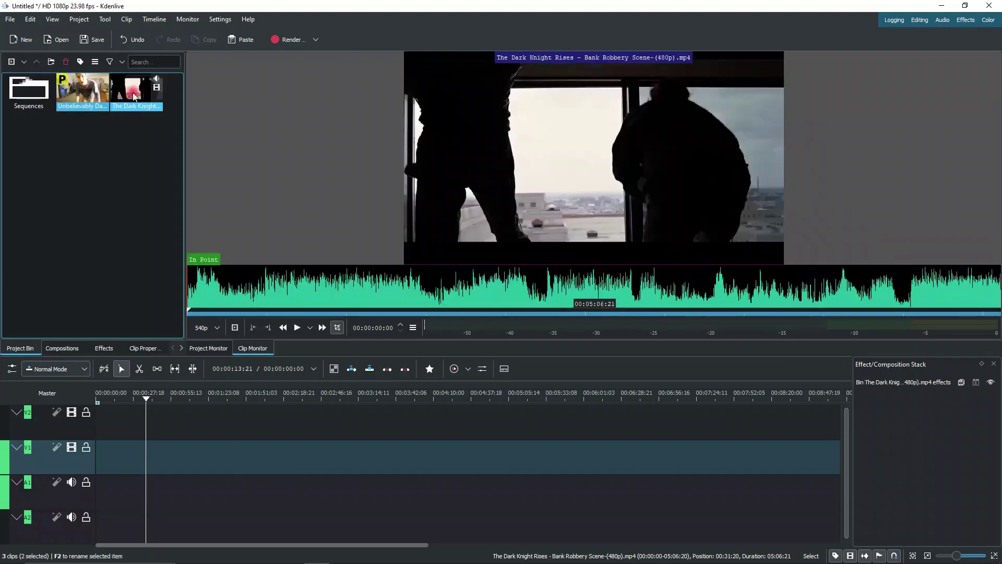
{"action": "left_click_drag", "start_coordinate": [135, 93], "coordinate": [102, 455]}
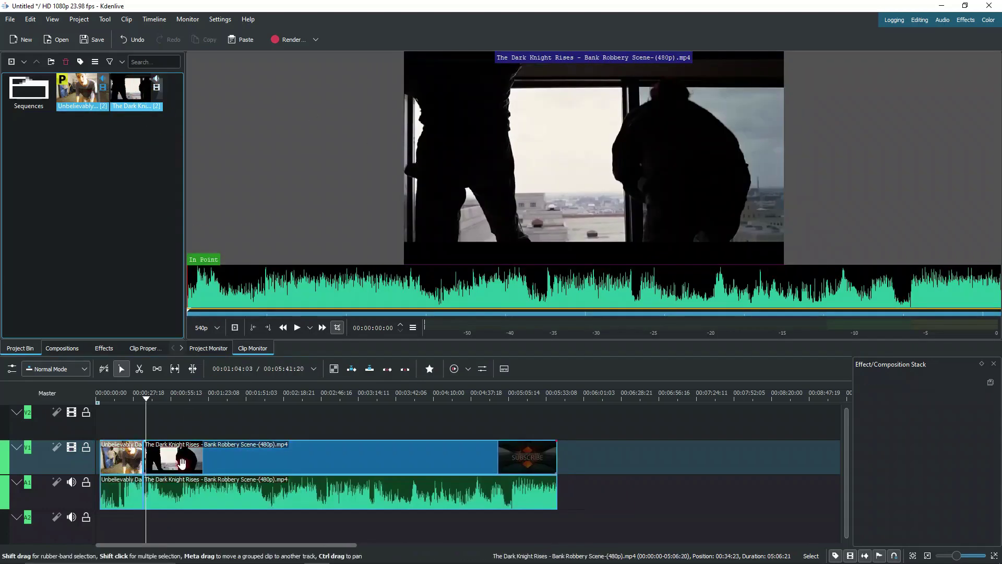
Shift both clips left so they start at 00:00:00 with no gap
{"action": "left_click", "coordinate": [132, 453]}
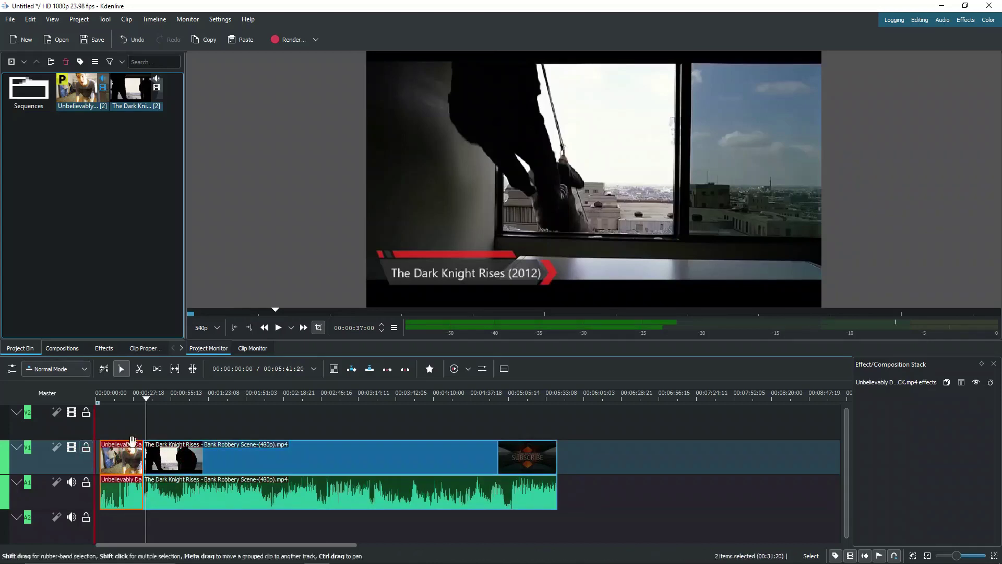
{"action": "scroll", "coordinate": [116, 456], "scroll_direction": "up", "scroll_amount": 3}
{"action": "left_click_drag", "start_coordinate": [116, 455], "coordinate": [104, 456]}
{"action": "left_click_drag", "start_coordinate": [291, 459], "coordinate": [279, 458]}
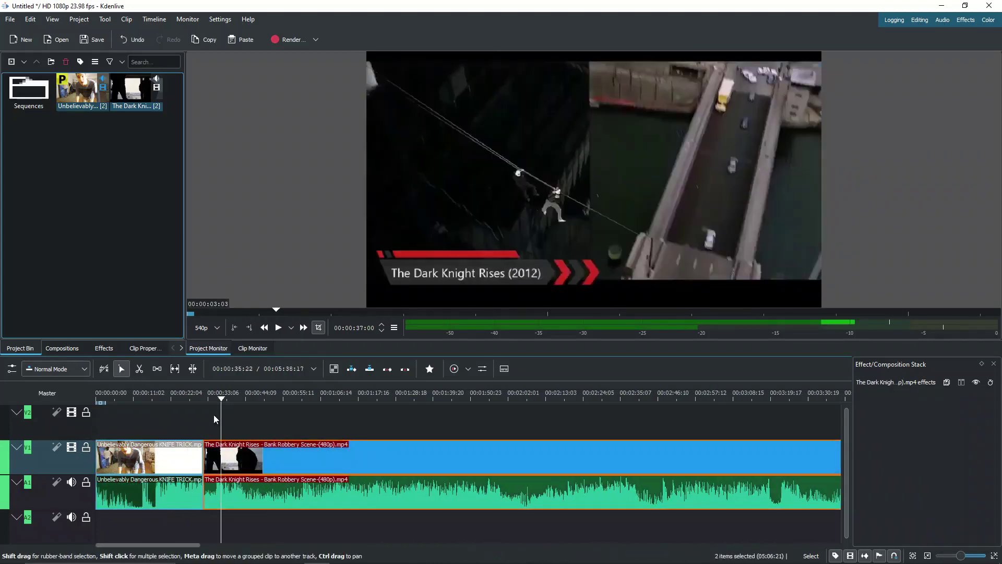
{"action": "scroll", "coordinate": [286, 451], "scroll_direction": "down", "scroll_amount": 1}
{"action": "scroll", "coordinate": [266, 444], "scroll_direction": "down", "scroll_amount": 2}
{"action": "scroll", "coordinate": [336, 441], "scroll_direction": "up", "scroll_amount": 2}
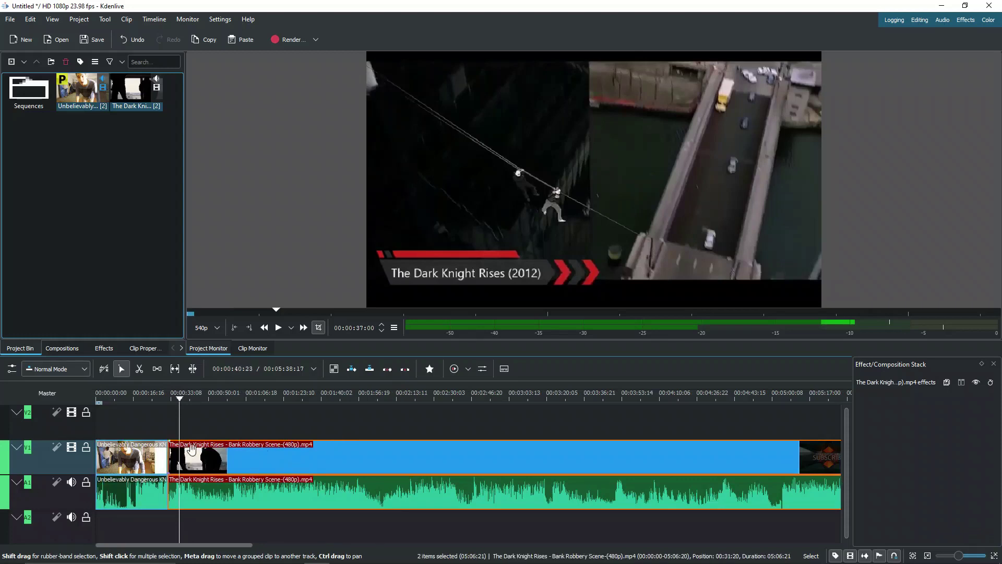
Select all four timeline items and put the playhead at 00:00:45:17
{"action": "left_click", "coordinate": [134, 464], "text": "shift"}
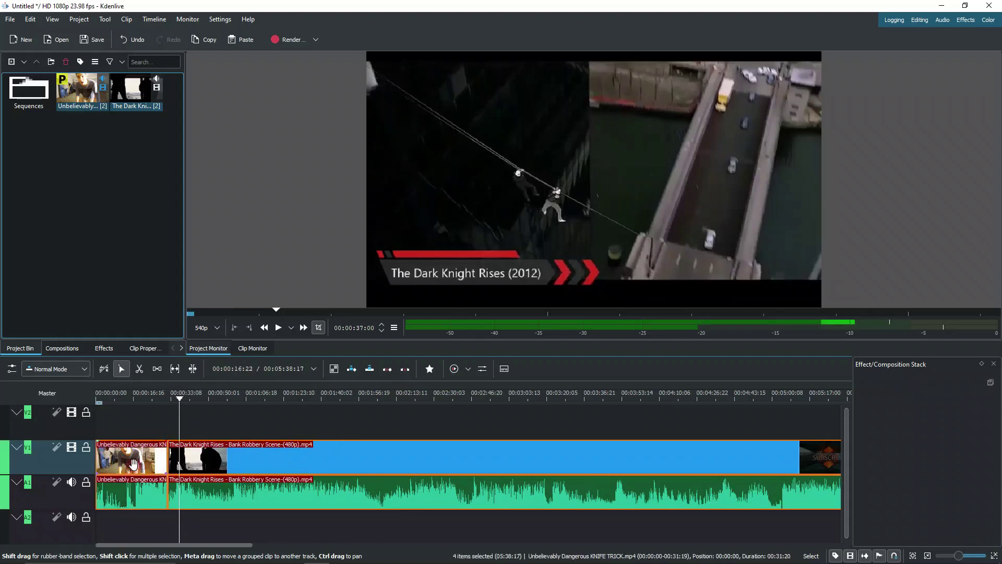
{"action": "scroll", "coordinate": [124, 416], "scroll_direction": "down", "scroll_amount": 2}
{"action": "left_click_drag", "start_coordinate": [128, 400], "coordinate": [381, 396]}
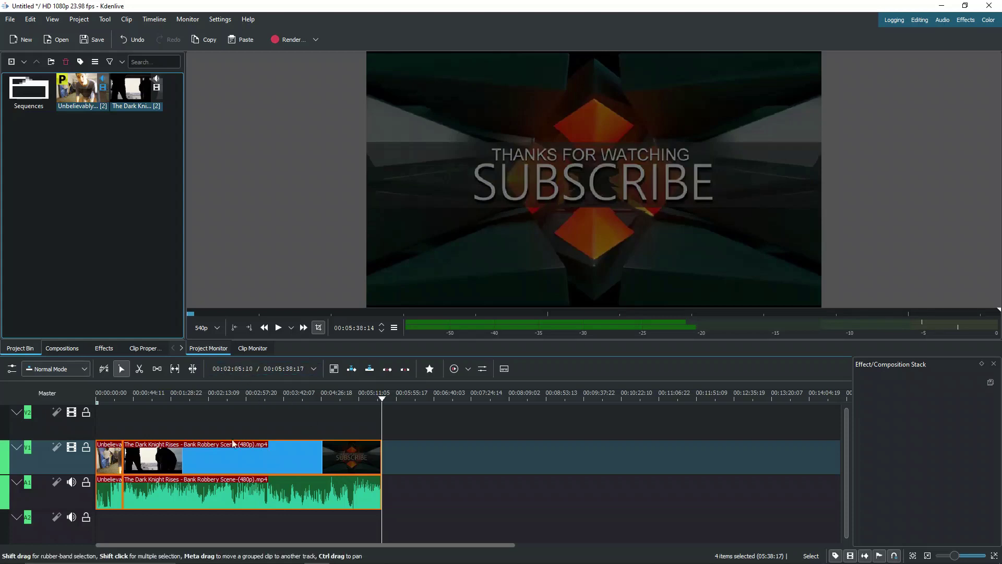
{"action": "left_click", "coordinate": [135, 399]}
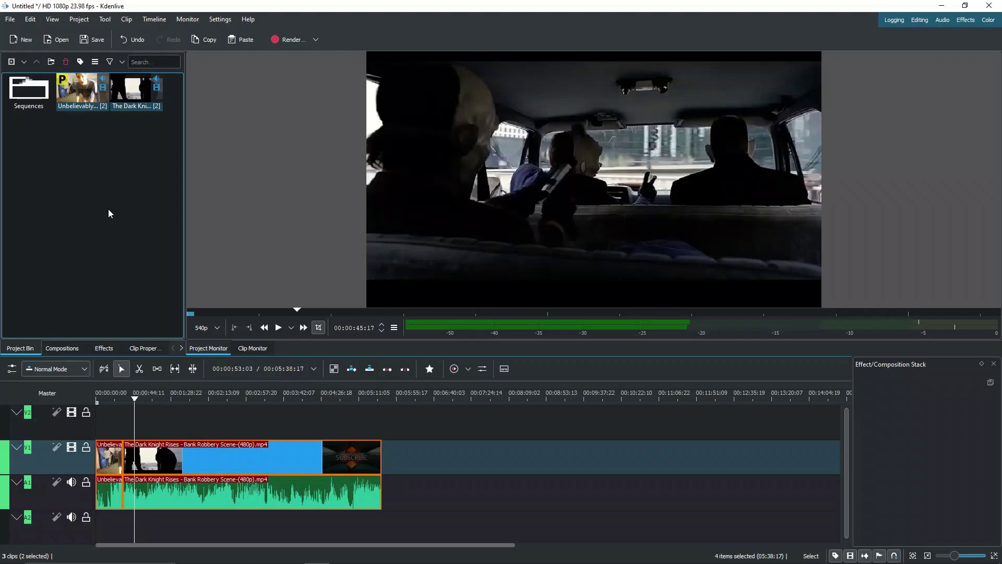
{"action": "left_click", "coordinate": [52, 19]}
Open View > Library, dock the panel beside the monitors and select 'full tutorail.mlt'
{"action": "mouse_move", "coordinate": [68, 21]}
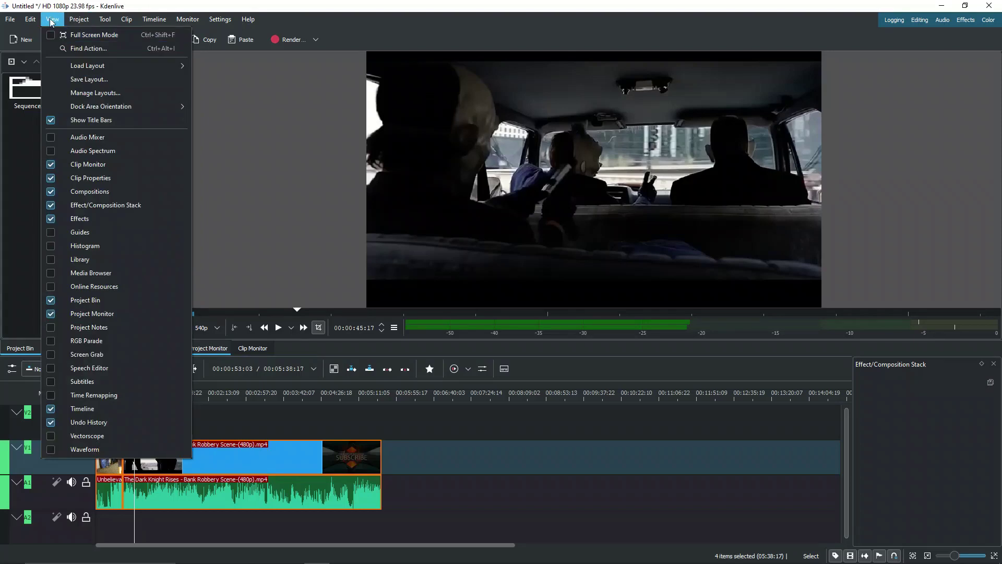
{"action": "left_click", "coordinate": [76, 259]}
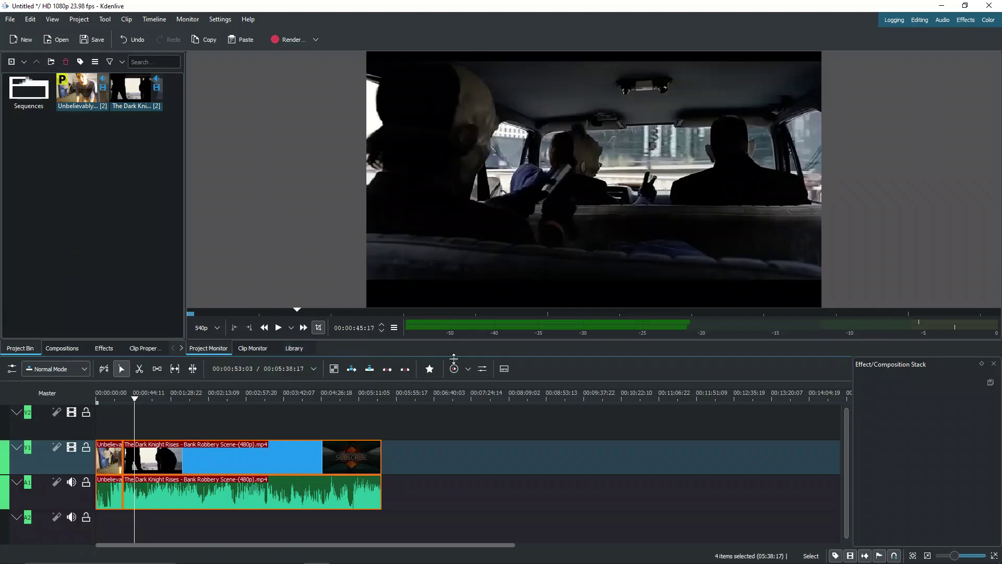
{"action": "left_click_drag", "start_coordinate": [292, 349], "coordinate": [722, 181]}
{"action": "left_click_drag", "start_coordinate": [628, 333], "coordinate": [665, 300]}
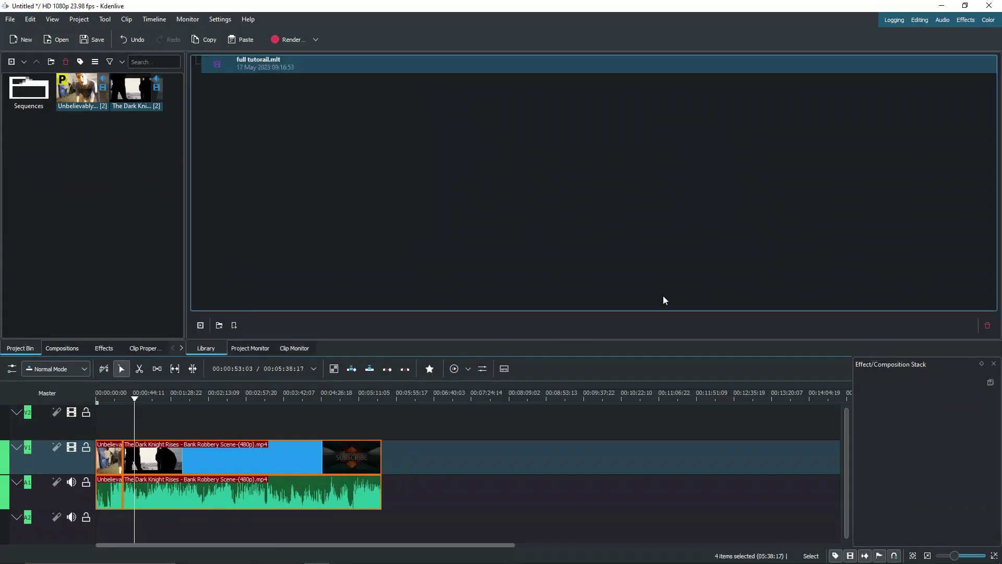
{"action": "left_click", "coordinate": [298, 63]}
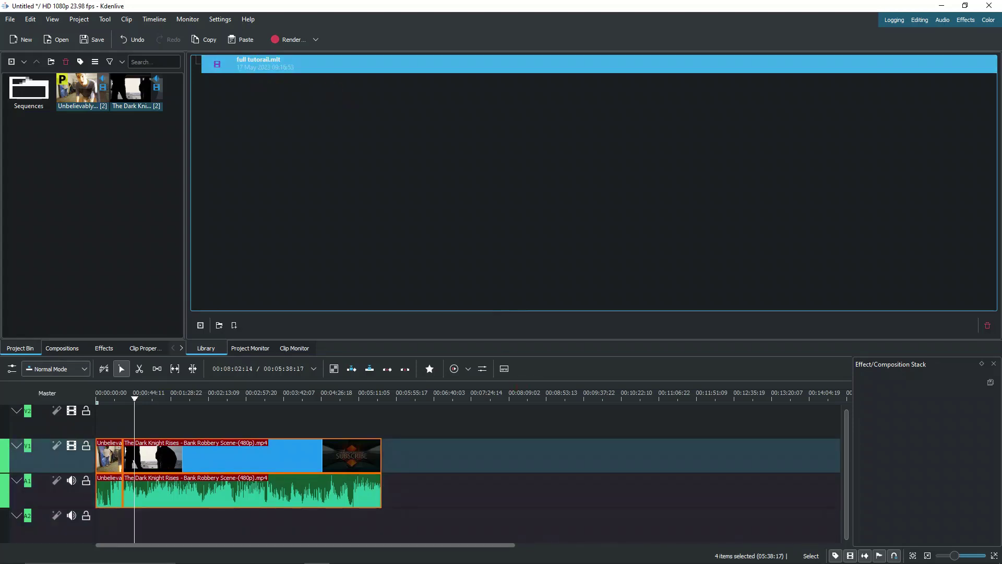
Insert the 'full tutorail.mlt' library item onto the timeline after The Dark Knight Rises clip
{"action": "left_click_drag", "start_coordinate": [298, 63], "coordinate": [503, 449]}
{"action": "scroll", "coordinate": [504, 452], "scroll_direction": "down", "scroll_amount": 2}
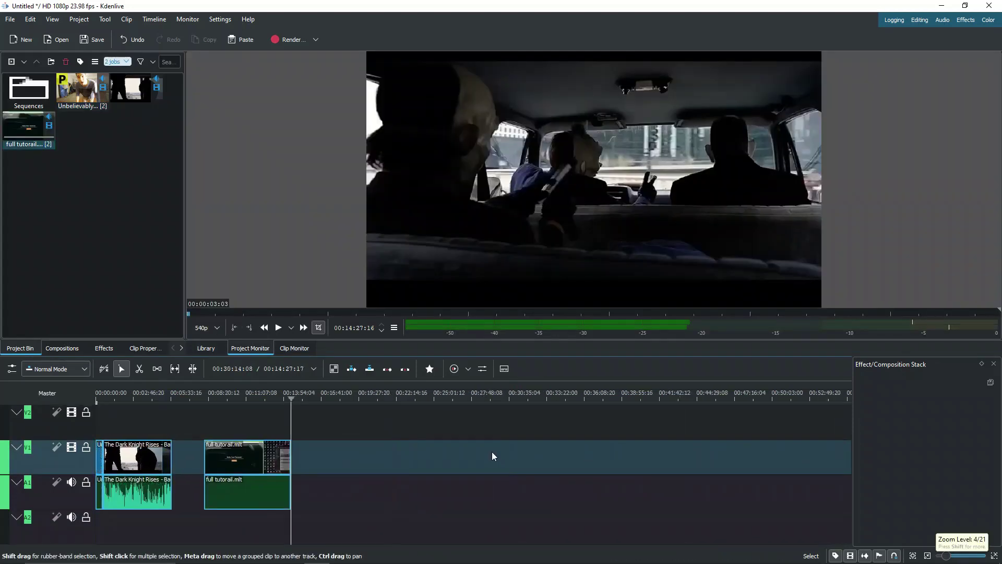
{"action": "scroll", "coordinate": [387, 449], "scroll_direction": "up", "scroll_amount": 2}
{"action": "scroll", "coordinate": [403, 452], "scroll_direction": "up", "scroll_amount": 1}
{"action": "scroll", "coordinate": [460, 464], "scroll_direction": "up", "scroll_amount": 1}
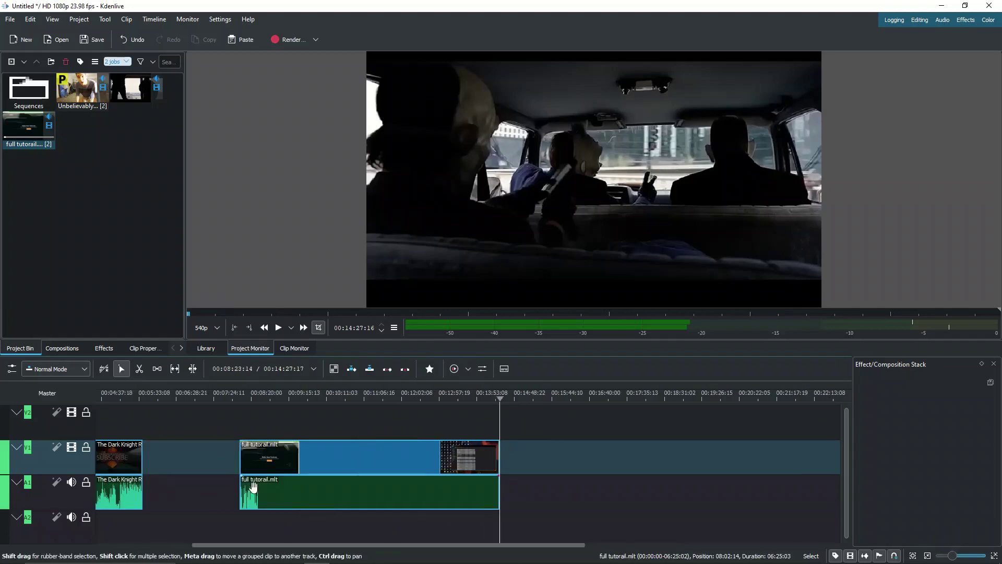
Check the background jobs and scrub through the inserted full tutorail clip
{"action": "left_click", "coordinate": [117, 61]}
{"action": "left_click_drag", "start_coordinate": [481, 399], "coordinate": [305, 392]}
{"action": "scroll", "coordinate": [351, 465], "scroll_direction": "up", "scroll_amount": 3}
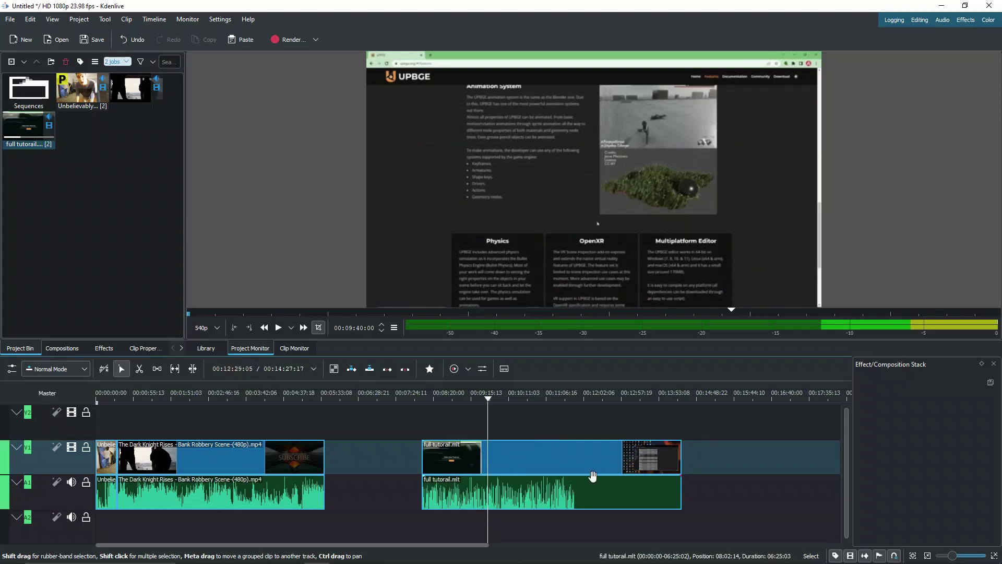
{"action": "scroll", "coordinate": [459, 455], "scroll_direction": "up", "scroll_amount": 2}
{"action": "scroll", "coordinate": [438, 469], "scroll_direction": "up", "scroll_amount": 5}
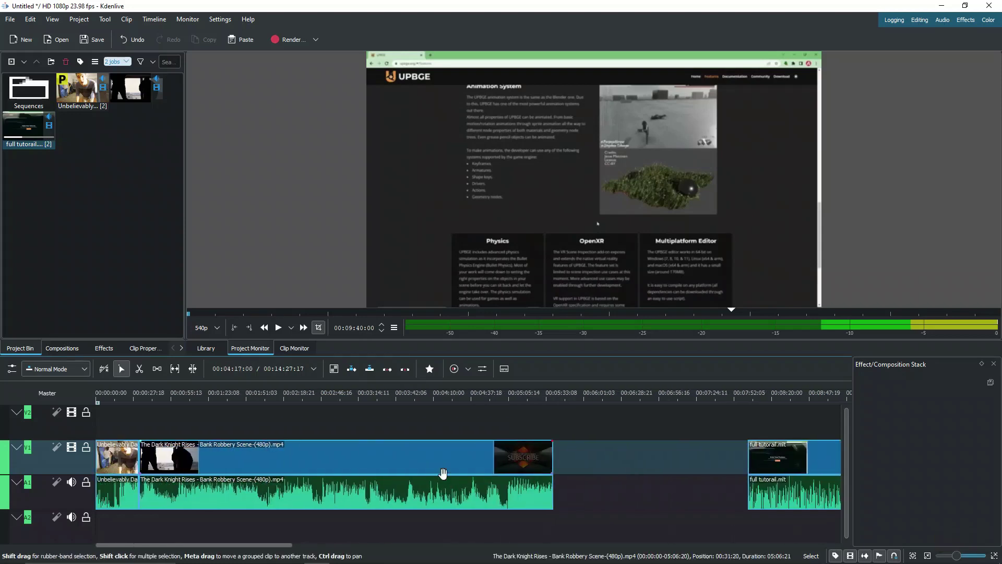
Select both opening clips and add them via Timeline > Add Timeline Selection to Library as 'batman clip'
{"action": "left_click", "coordinate": [246, 400]}
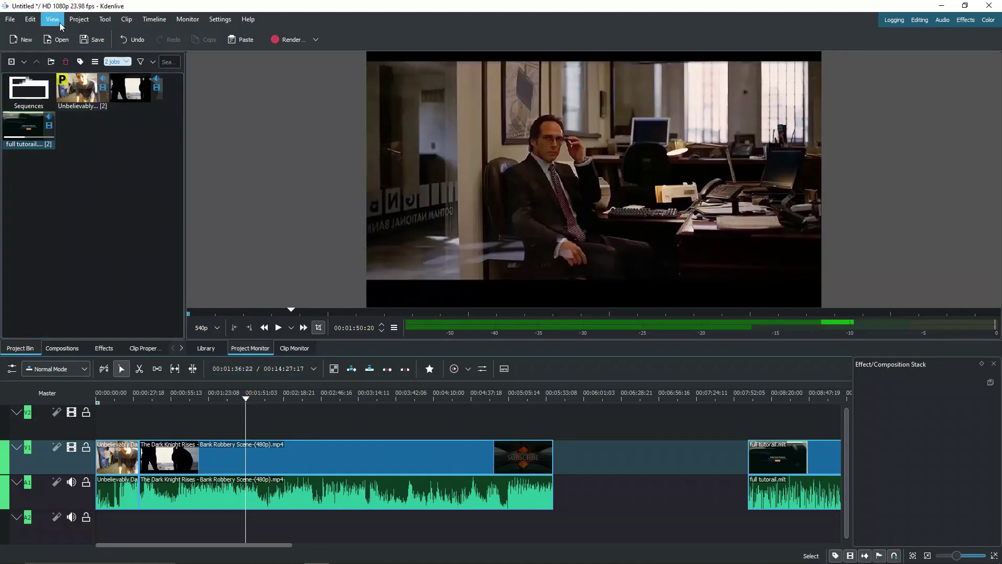
{"action": "left_click", "coordinate": [223, 452]}
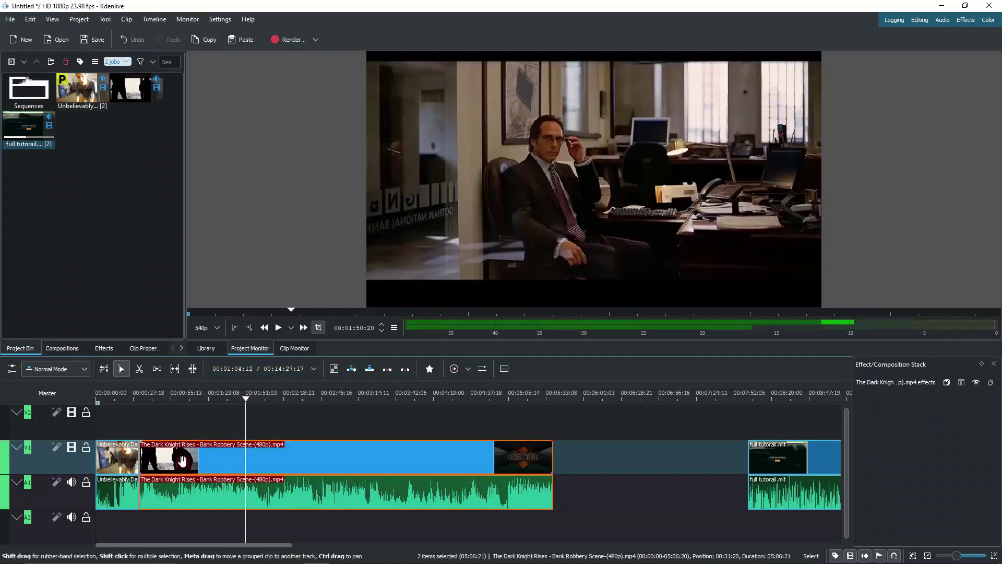
{"action": "left_click", "coordinate": [102, 448], "text": "shift"}
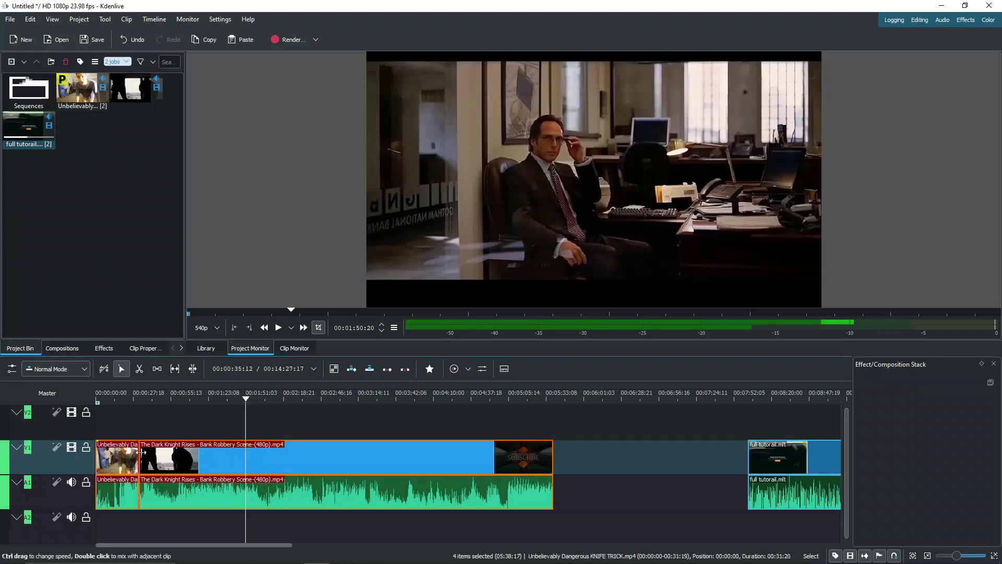
{"action": "left_click", "coordinate": [150, 20]}
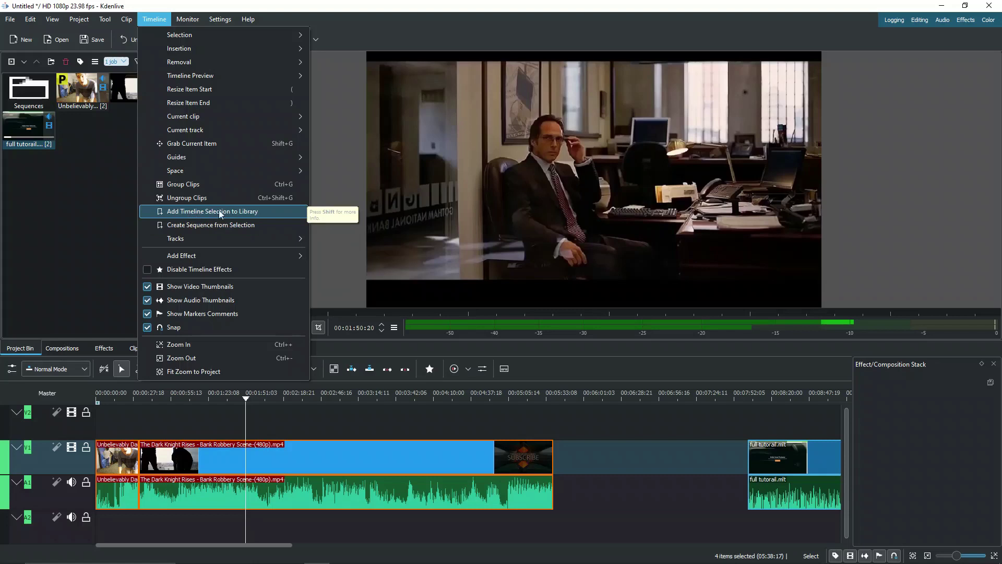
{"action": "left_click", "coordinate": [264, 211]}
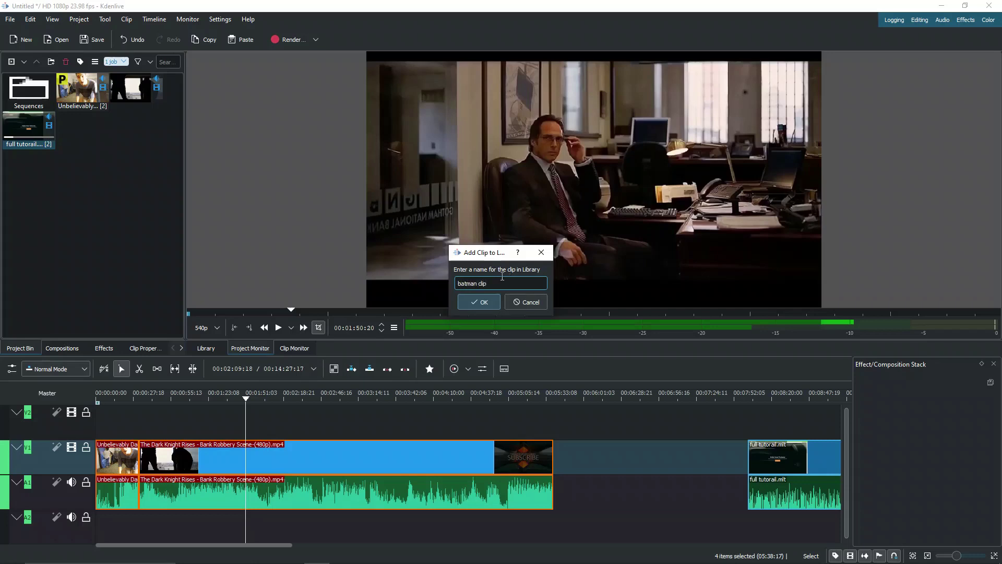
{"action": "left_click", "coordinate": [482, 303]}
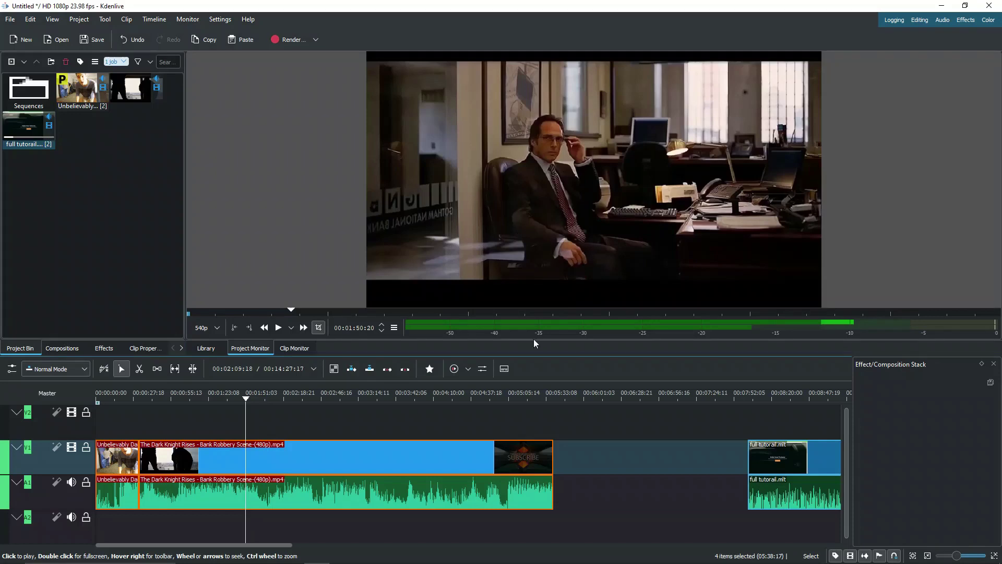
{"action": "left_click_drag", "start_coordinate": [205, 348], "coordinate": [318, 358]}
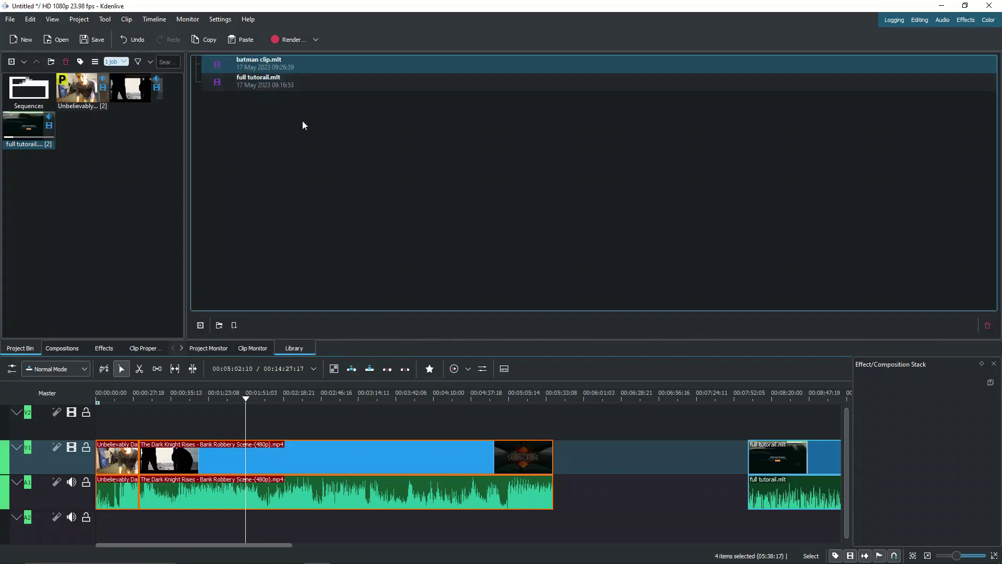
Delete the full tutorail clip from the timeline
{"action": "left_click", "coordinate": [288, 66]}
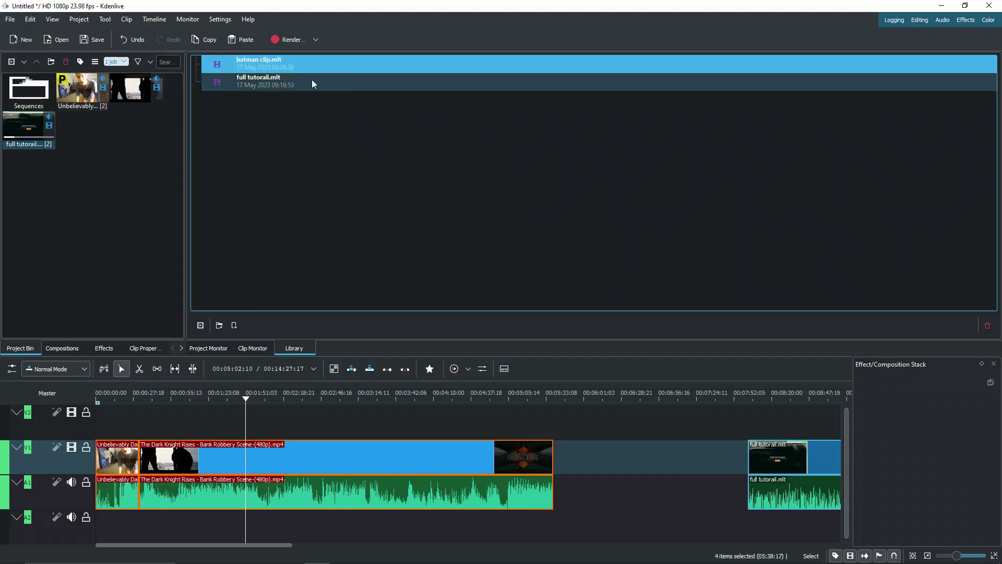
{"action": "scroll", "coordinate": [524, 402], "scroll_direction": "down", "scroll_amount": 1}
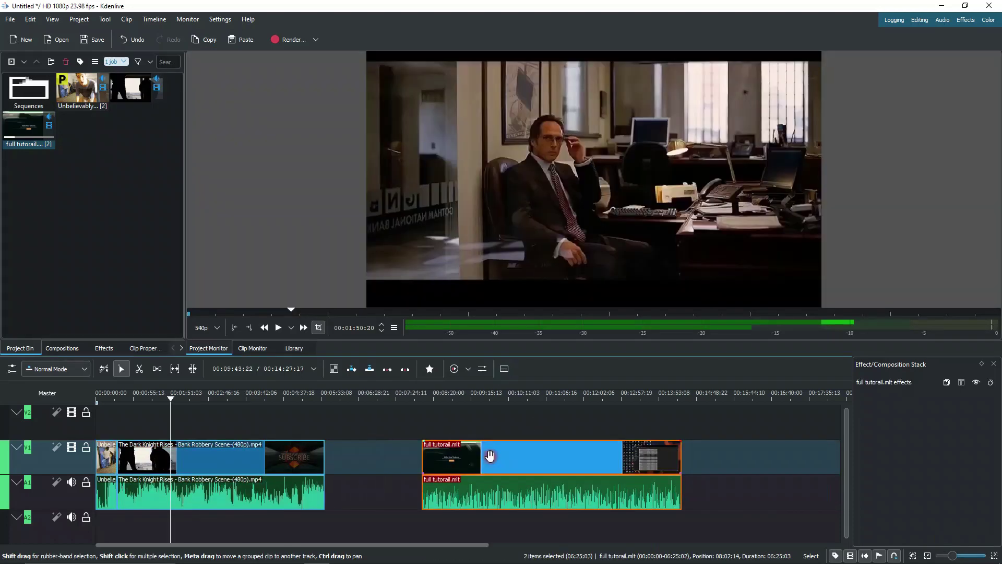
{"action": "left_click", "coordinate": [490, 456]}
{"action": "key", "text": "Delete"}
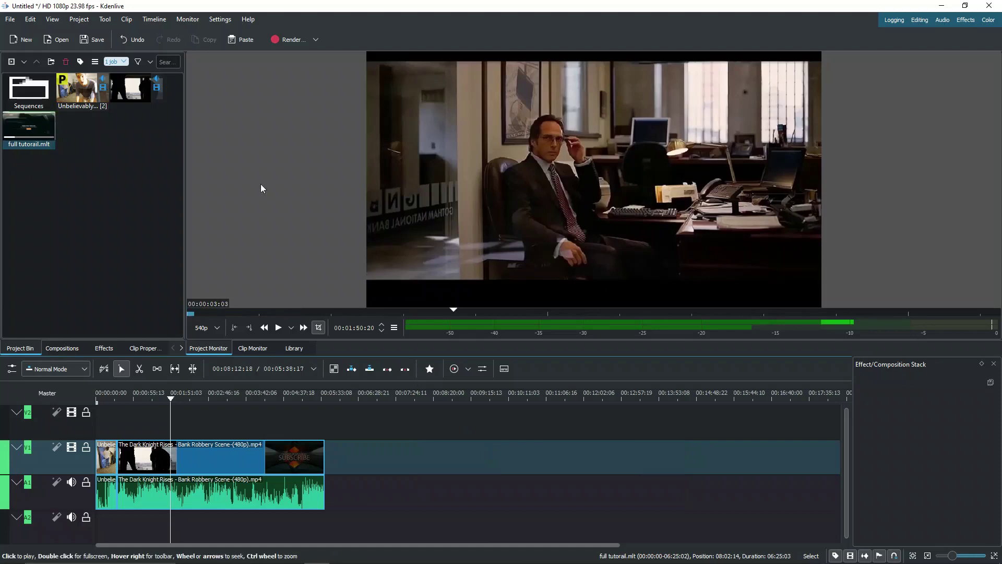
Place 'batman clip.mlt' from the Library onto the timeline after the original clips
{"action": "left_click", "coordinate": [294, 348]}
{"action": "left_click", "coordinate": [252, 61]}
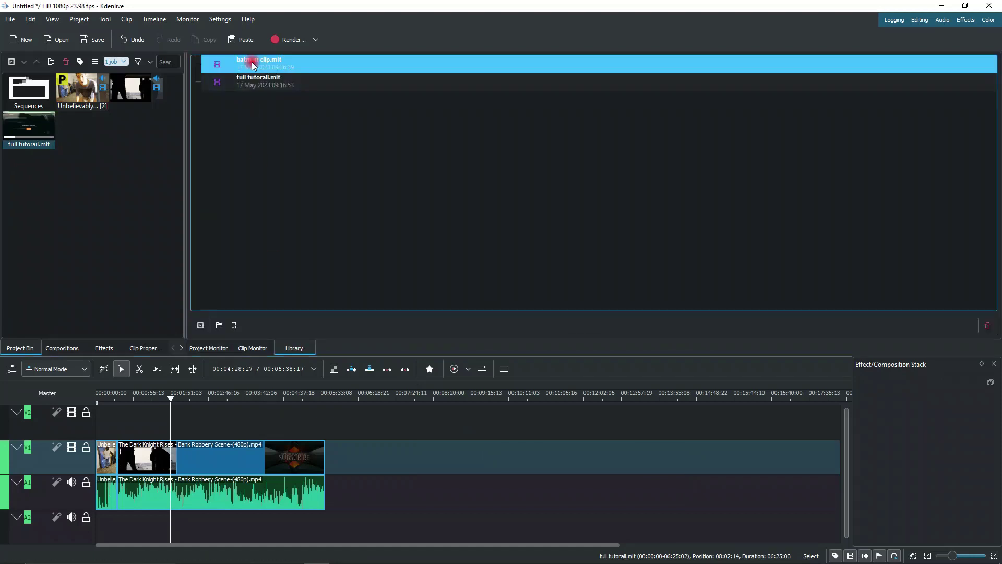
{"action": "left_click_drag", "start_coordinate": [251, 61], "coordinate": [411, 456]}
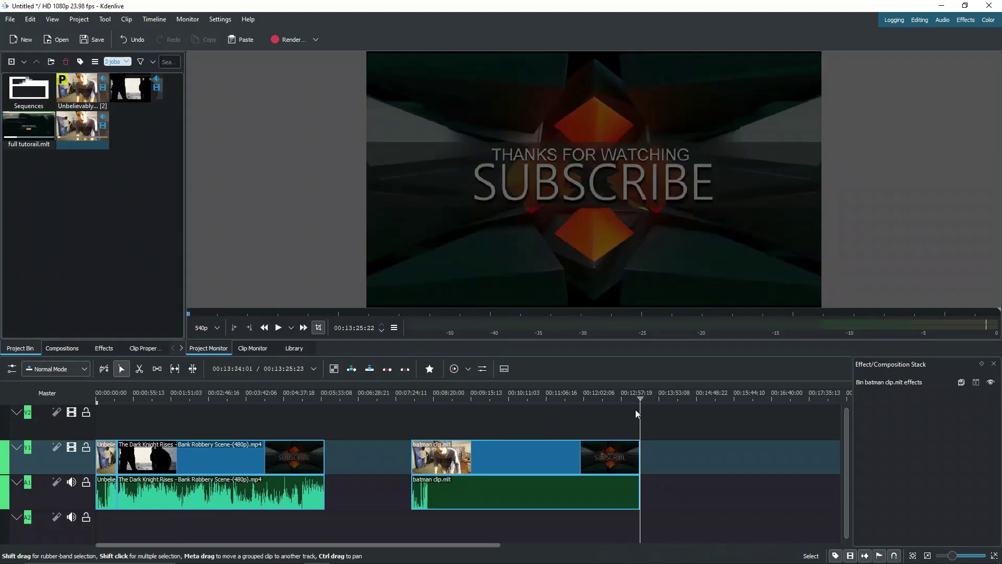
{"action": "left_click_drag", "start_coordinate": [634, 397], "coordinate": [514, 400]}
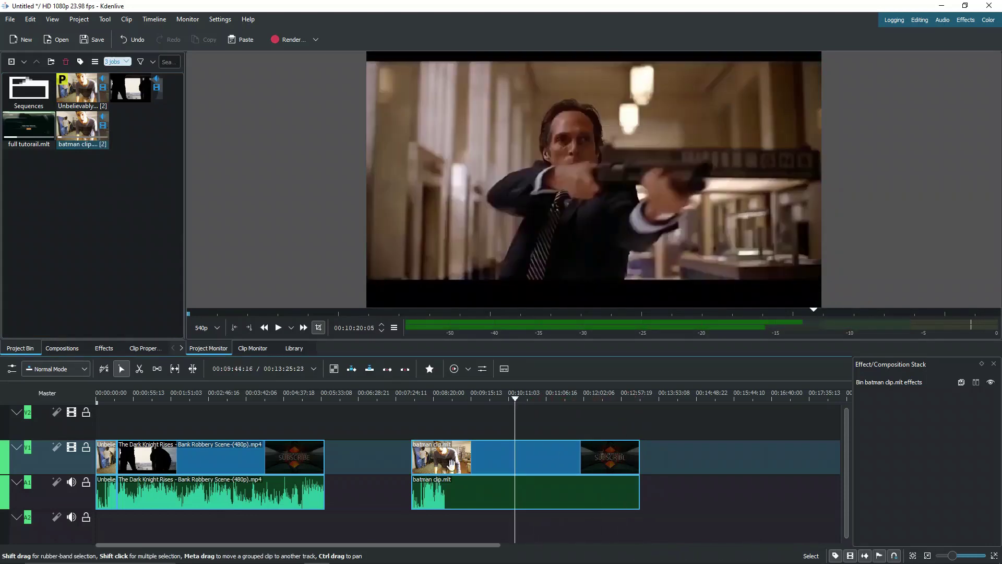
Delete the two original clips and move the batman clip to the timeline start
{"action": "left_click", "coordinate": [102, 450]}
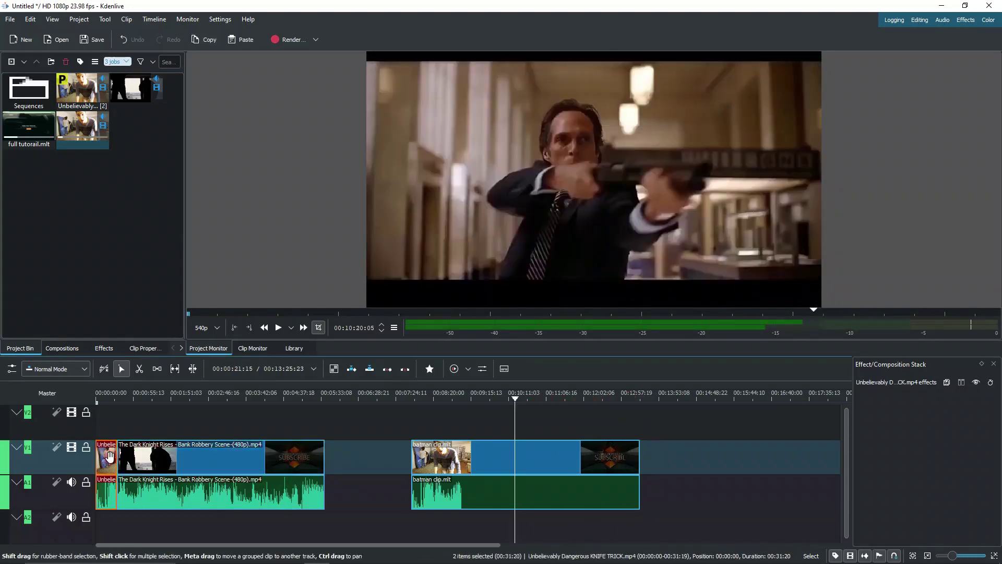
{"action": "left_click", "coordinate": [167, 454], "text": "shift"}
{"action": "key", "text": "Delete"}
{"action": "mouse_move", "coordinate": [415, 470]}
{"action": "left_mouse_down"}
{"action": "mouse_move", "coordinate": [51, 438]}
{"action": "mouse_move", "coordinate": [52, 451]}
{"action": "left_mouse_up"}
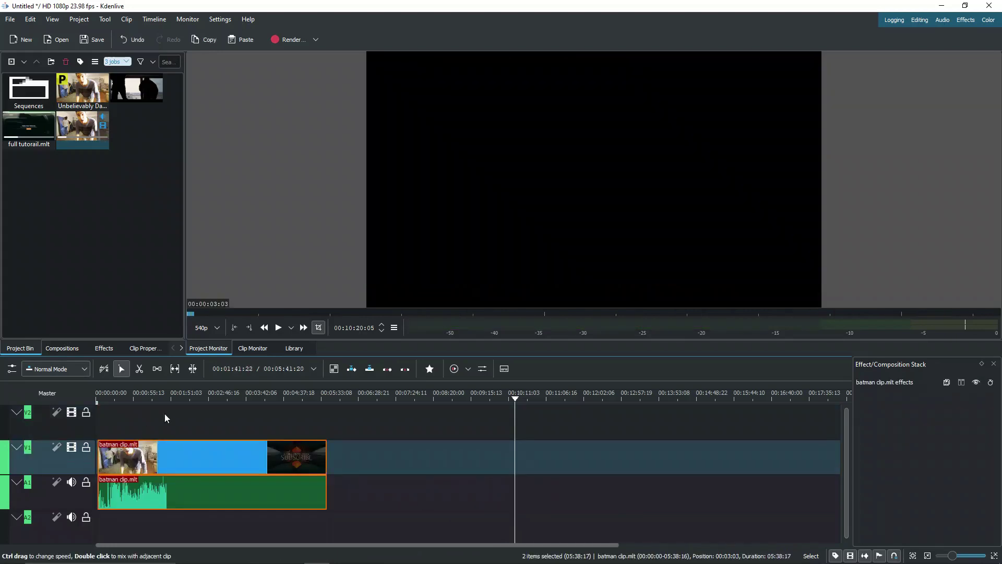
{"action": "left_click", "coordinate": [132, 423]}
{"action": "scroll", "coordinate": [165, 449], "scroll_direction": "up", "scroll_amount": 3}
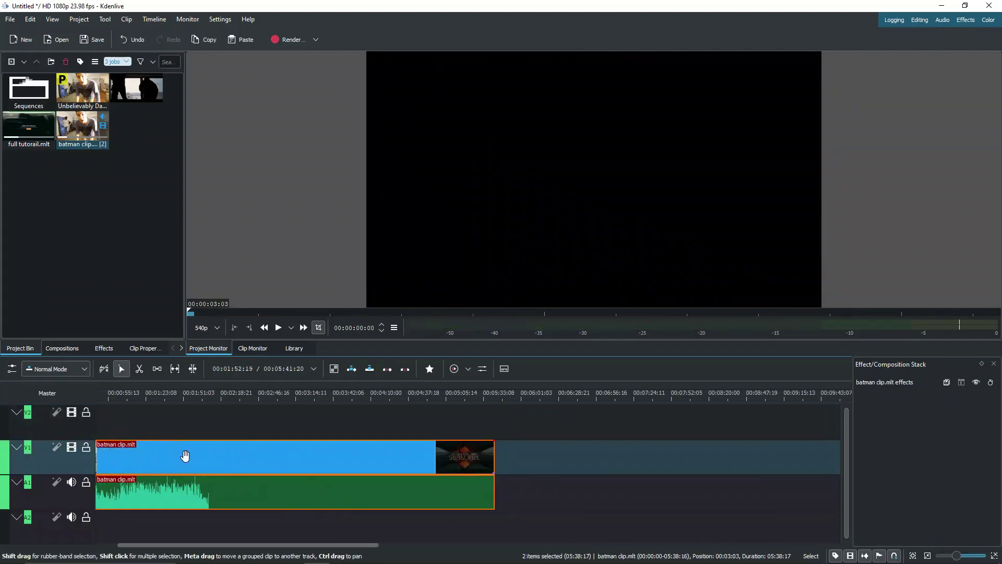
{"action": "left_click", "coordinate": [290, 349]}
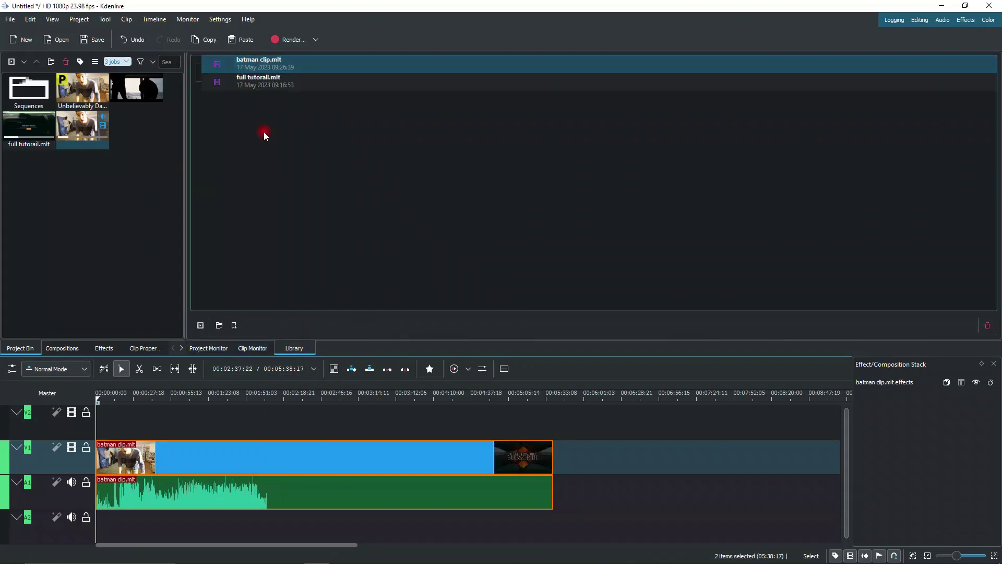
{"action": "left_click", "coordinate": [265, 62]}
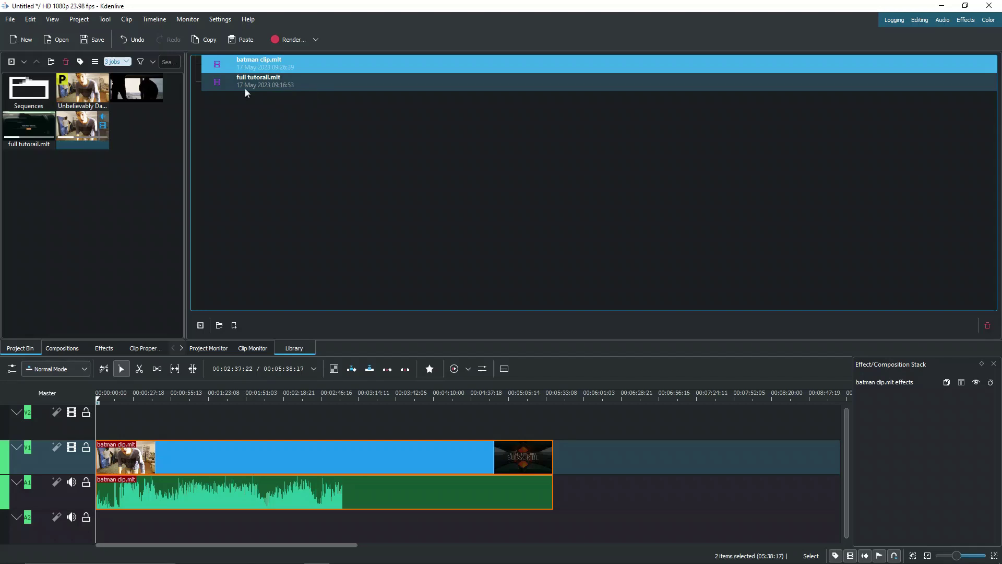
{"action": "left_click", "coordinate": [58, 132]}
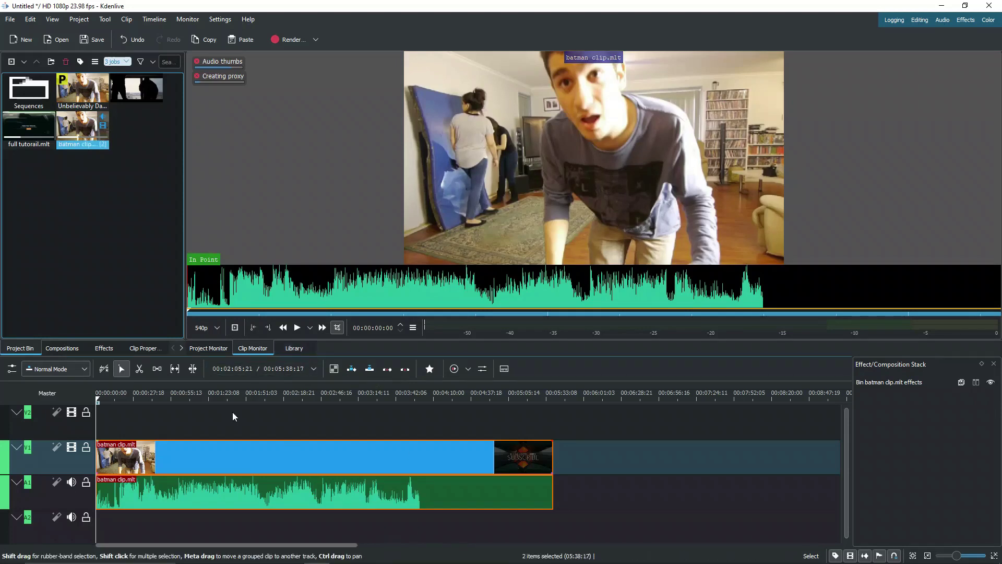
{"action": "left_click", "coordinate": [228, 399]}
{"action": "left_click_drag", "start_coordinate": [228, 399], "coordinate": [251, 402]}
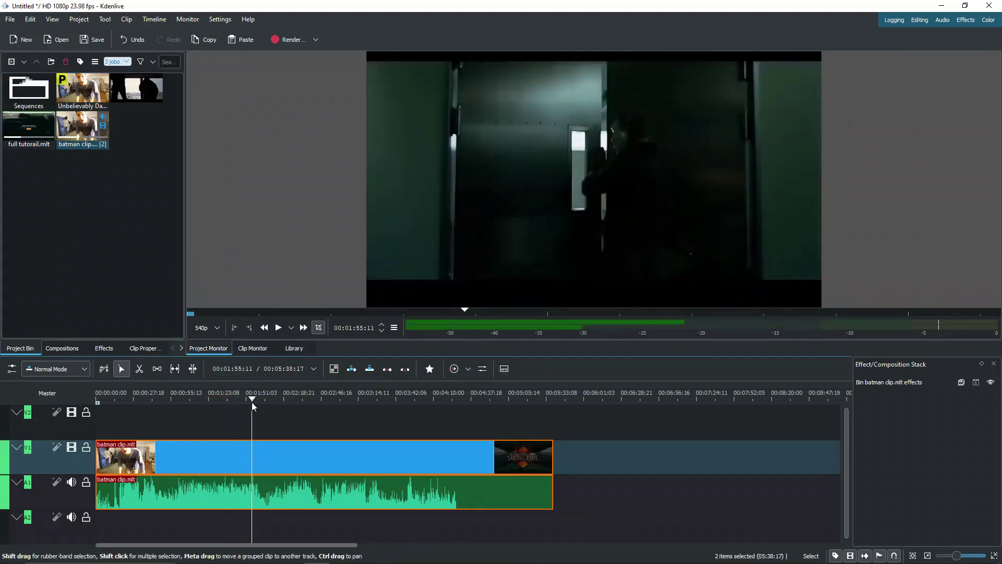